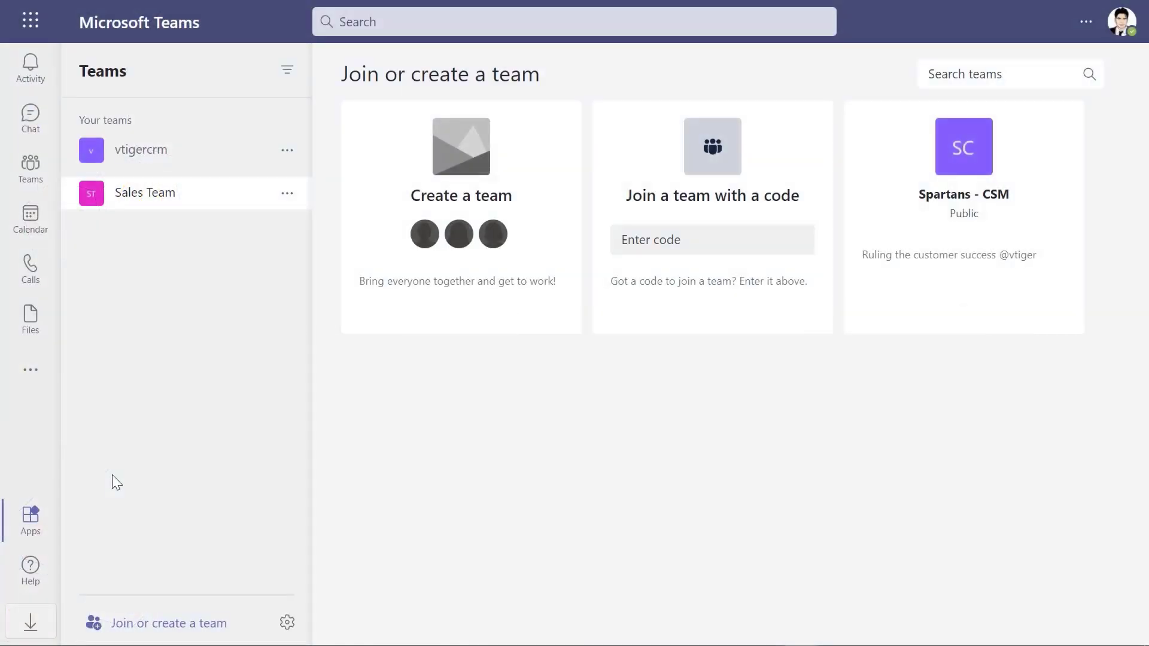
Search the Teams app store for 'Vtiger CRM', open its details, and add the app.
{"action": "left_click", "coordinate": [33, 530]}
{"action": "left_click", "coordinate": [179, 131]}
{"action": "type", "text": "Vtiger CRM"}
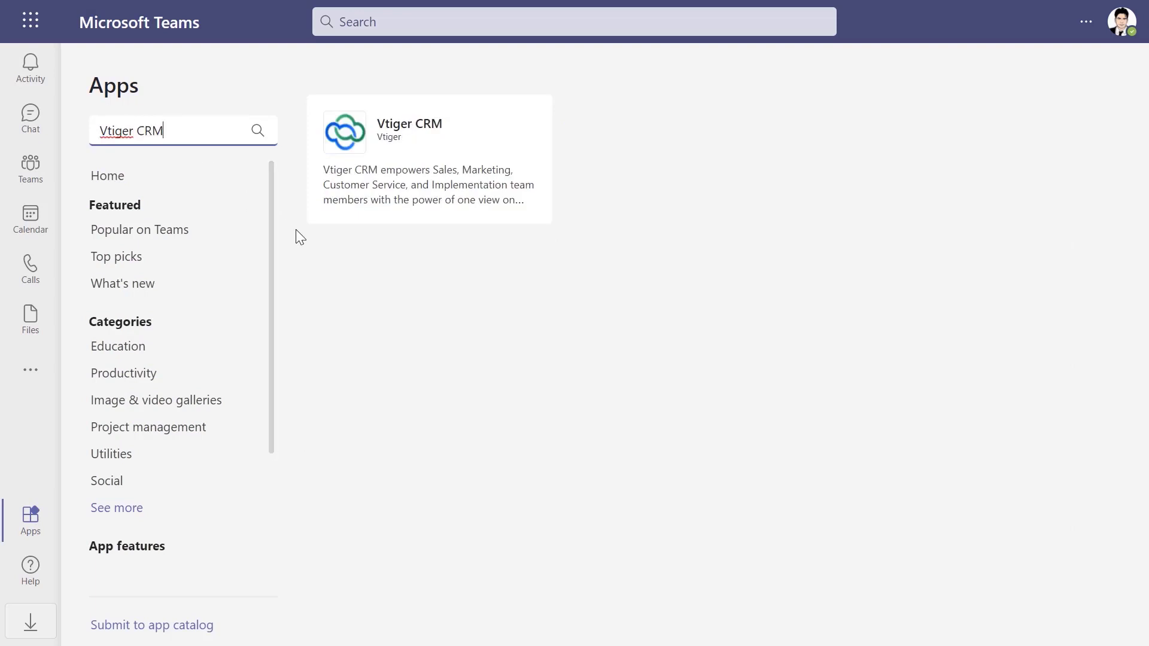
{"action": "left_click", "coordinate": [456, 147]}
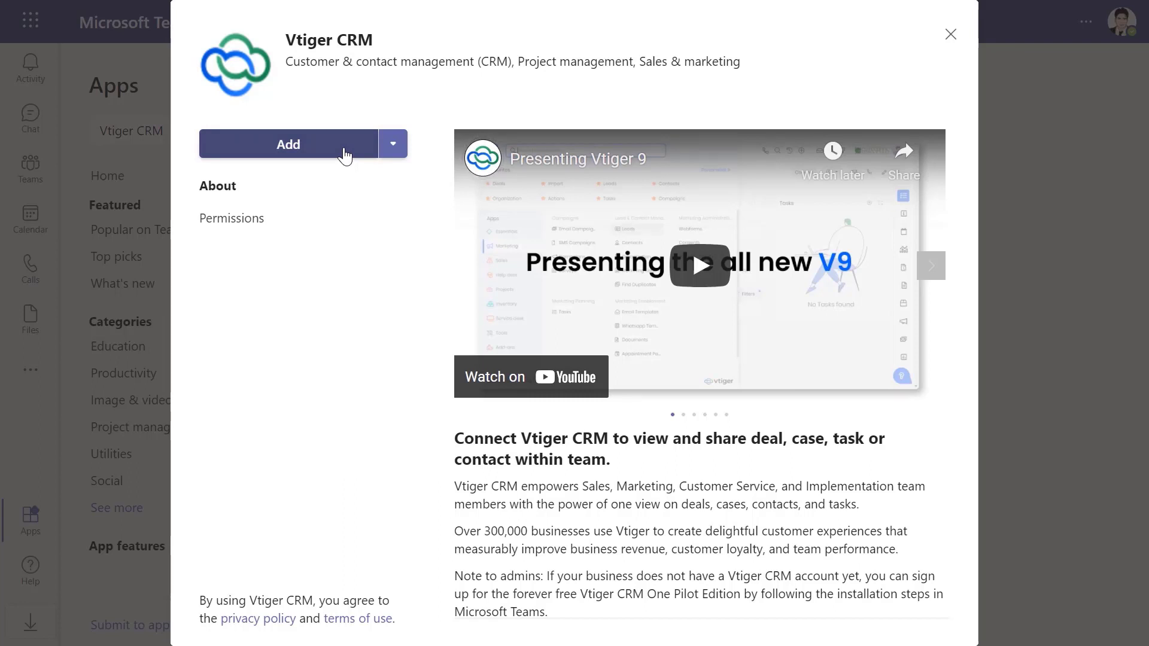
{"action": "left_click", "coordinate": [392, 149]}
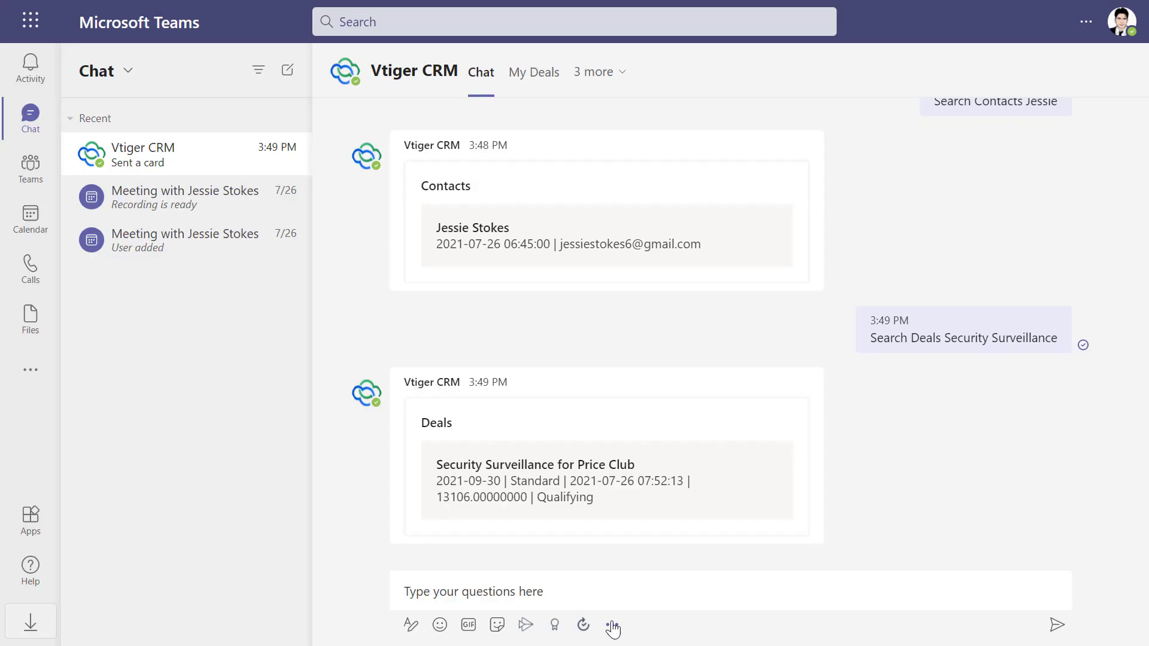
Filter the messaging apps list with 'vt' to locate Vtiger CRM.
{"action": "left_click", "coordinate": [612, 626]}
{"action": "type", "text": "vt"}
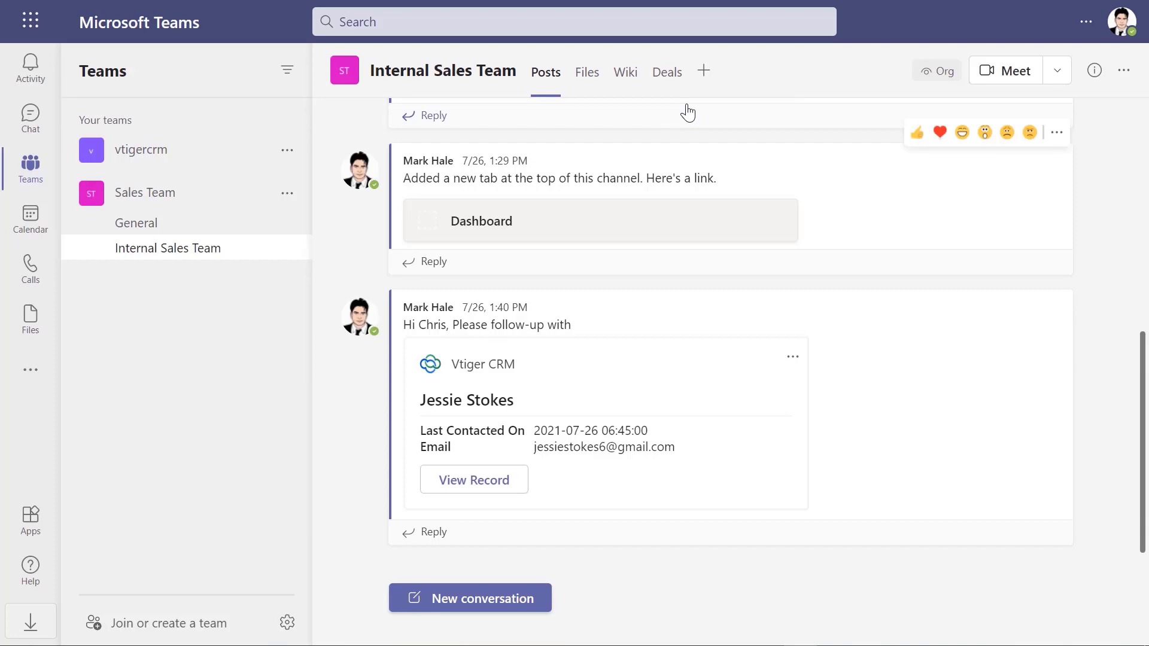
Add a Vtiger CRM tab with the Dashboard module chosen and save it to the channel.
{"action": "left_click", "coordinate": [702, 72]}
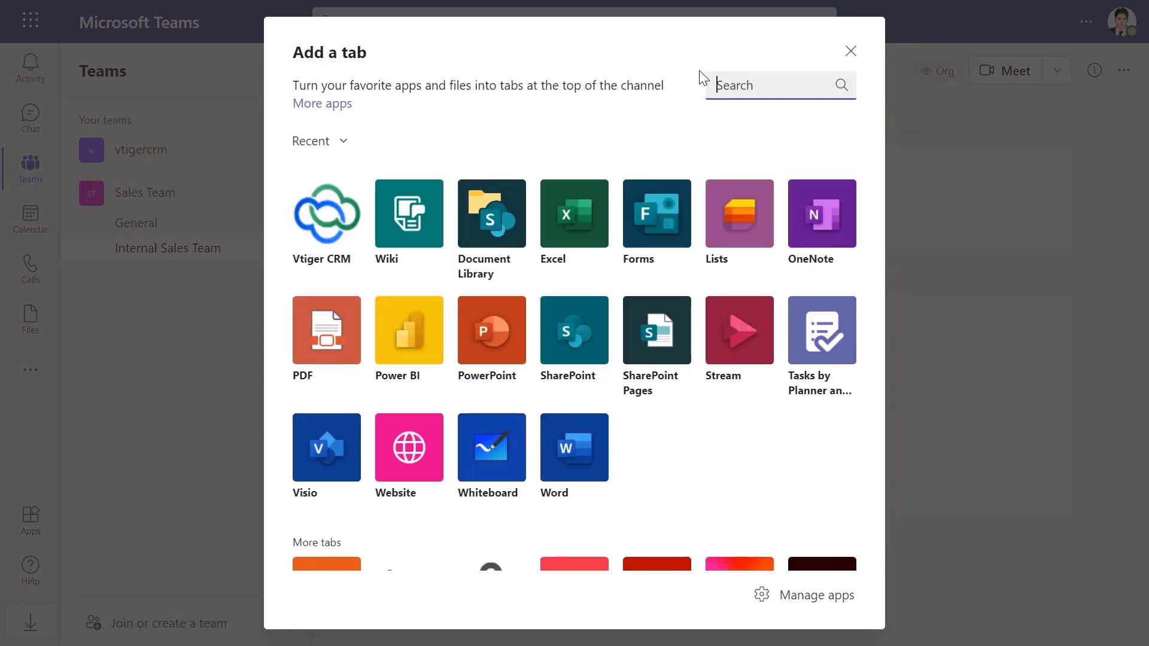
{"action": "left_click", "coordinate": [341, 198]}
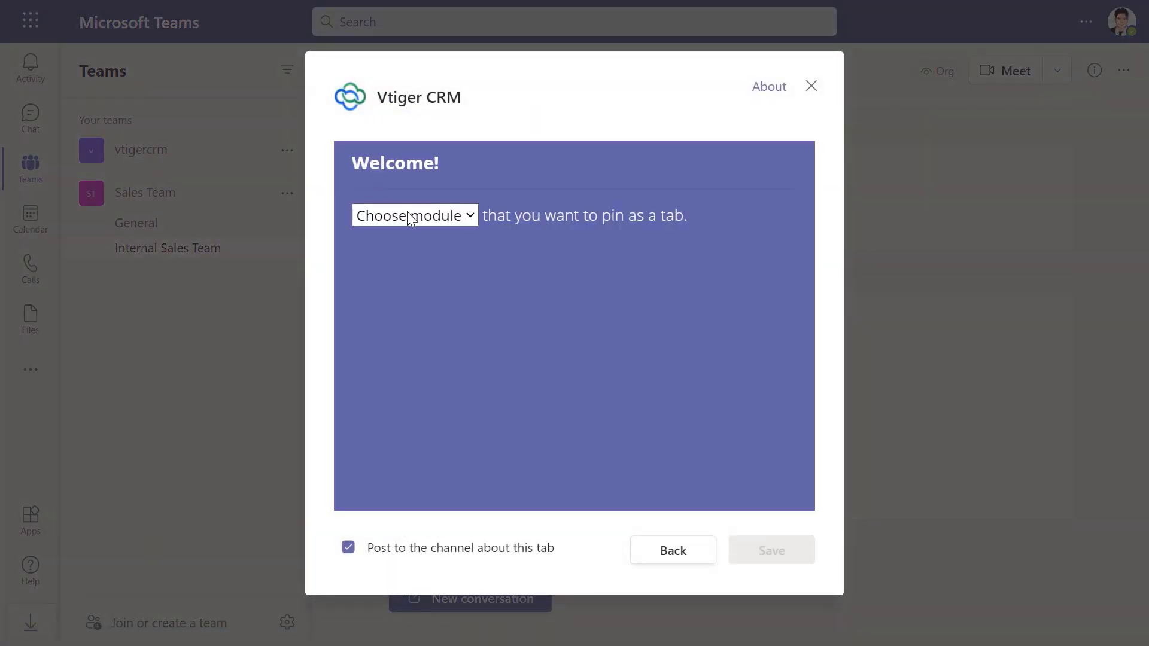
{"action": "left_click", "coordinate": [408, 214]}
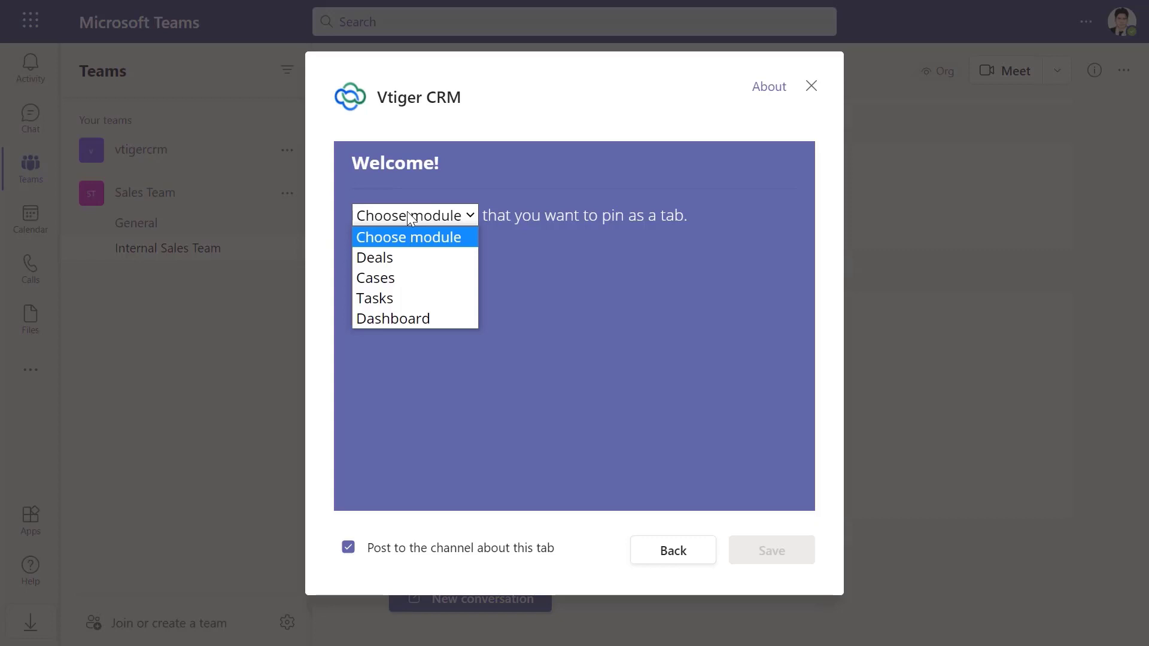
{"action": "left_click", "coordinate": [401, 320]}
{"action": "left_click", "coordinate": [771, 547]}
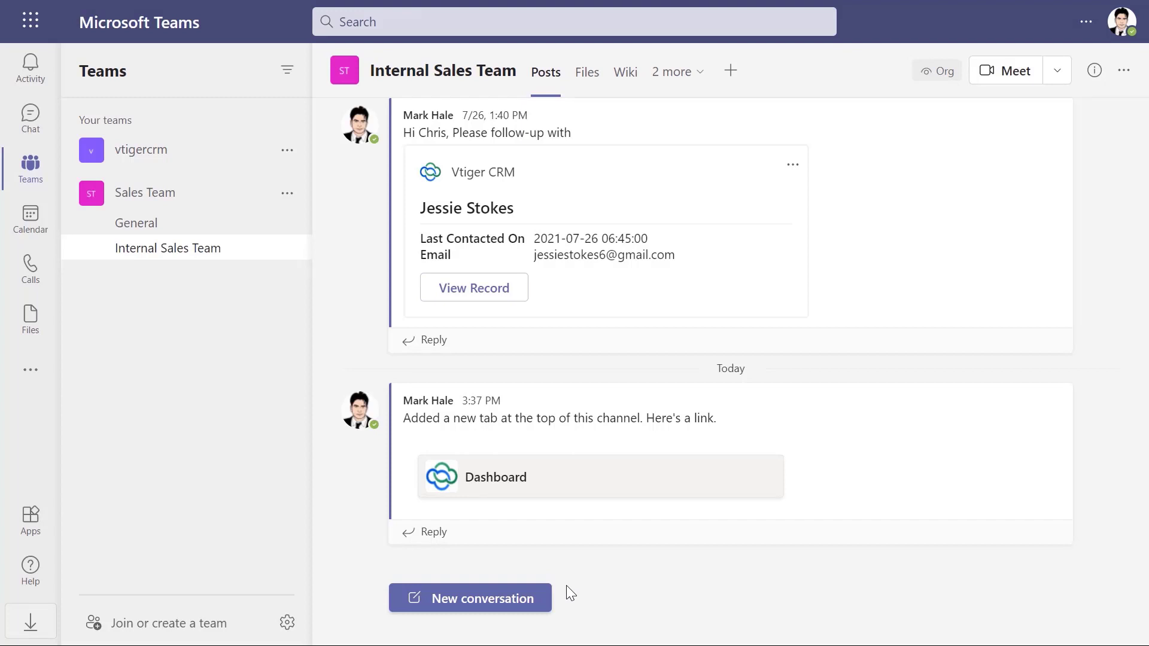
{"action": "left_click", "coordinate": [544, 598]}
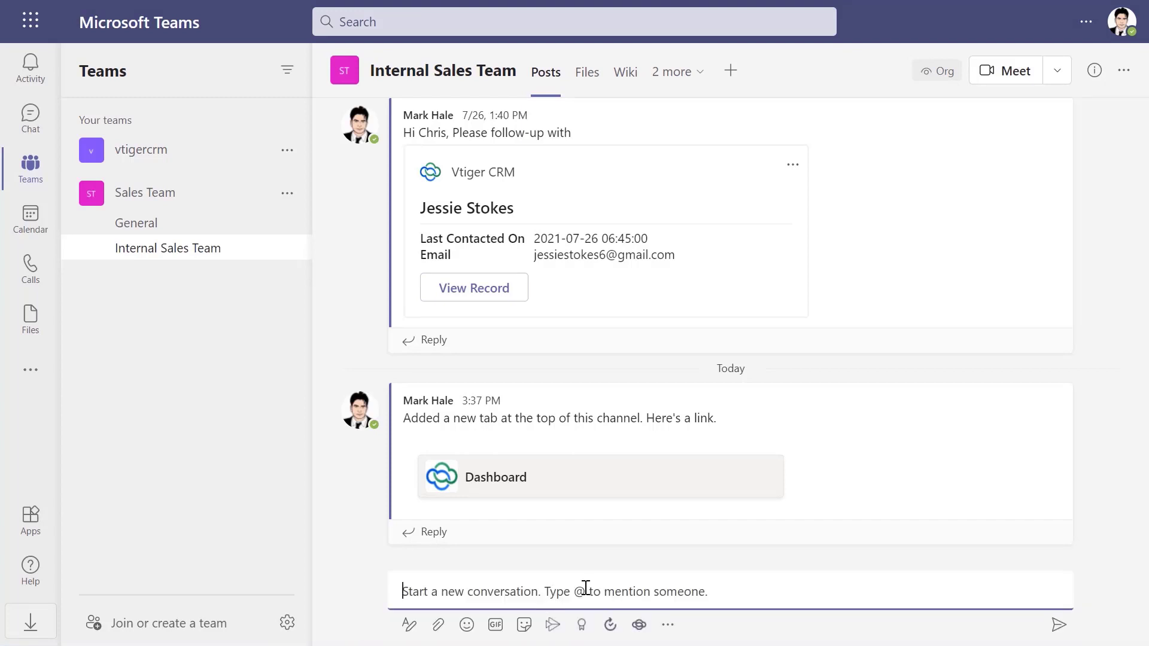
{"action": "type", "text": "@vtiger"}
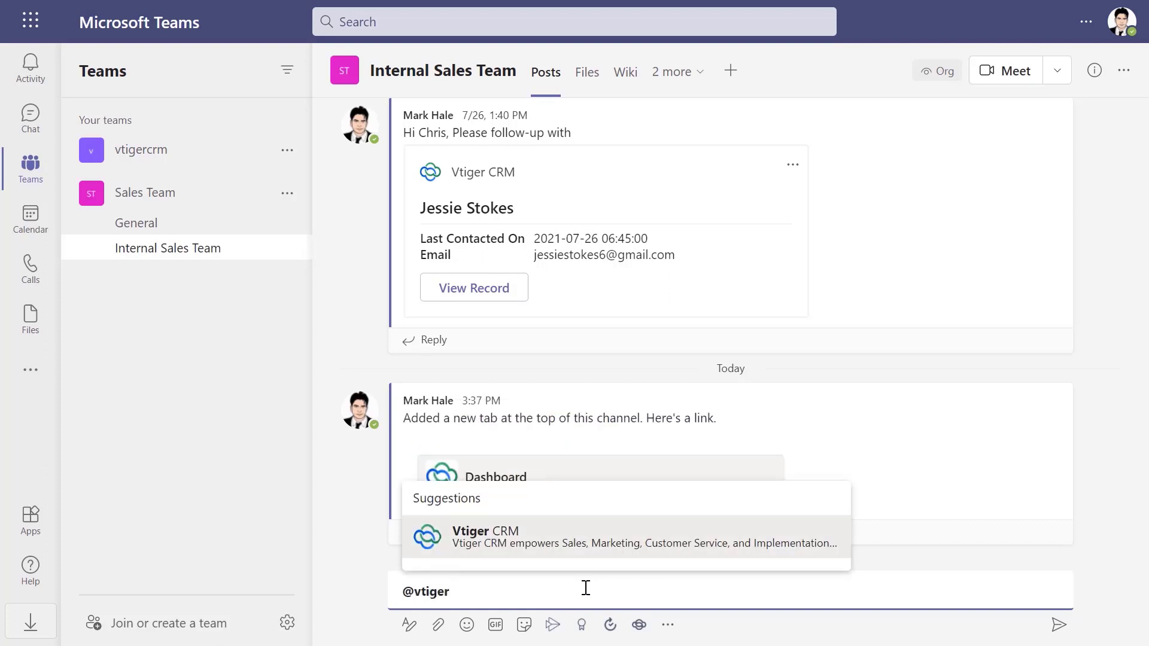
{"action": "left_click", "coordinate": [577, 542]}
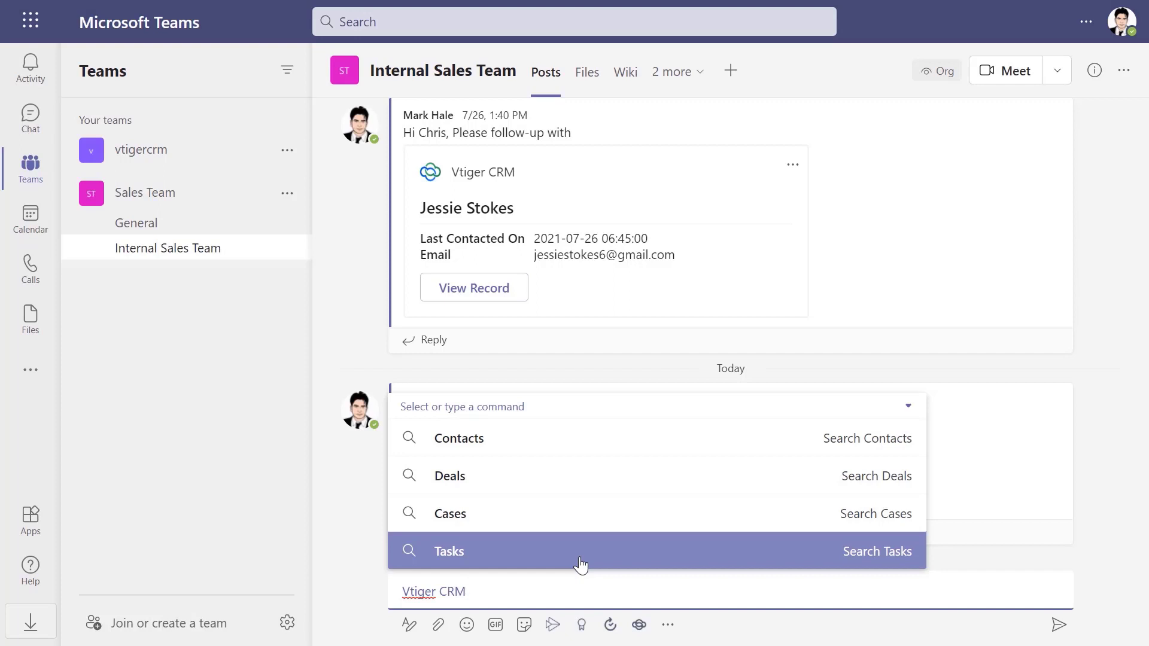
{"action": "left_click", "coordinate": [603, 454]}
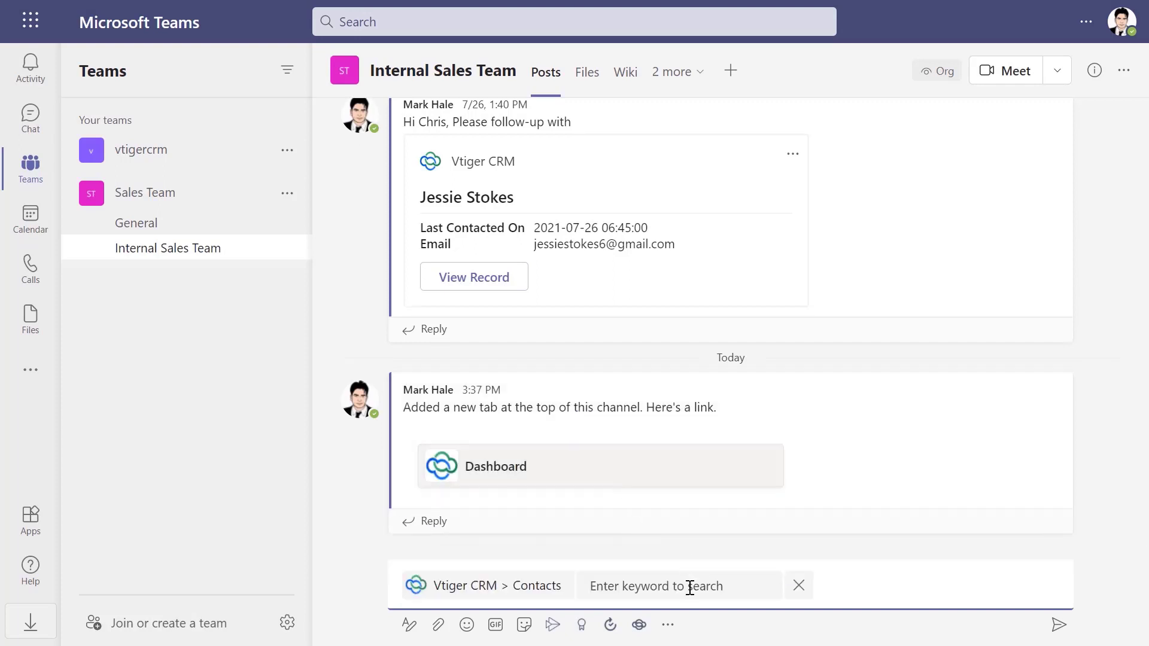
{"action": "type", "text": "Jessie"}
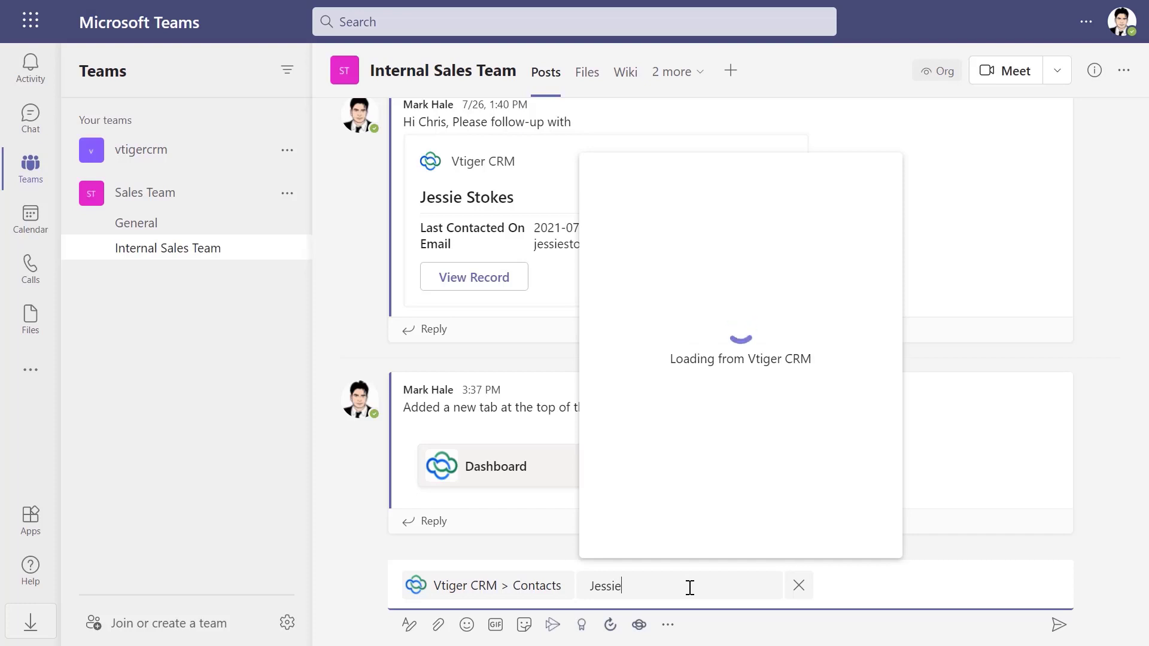
{"action": "left_click", "coordinate": [865, 203]}
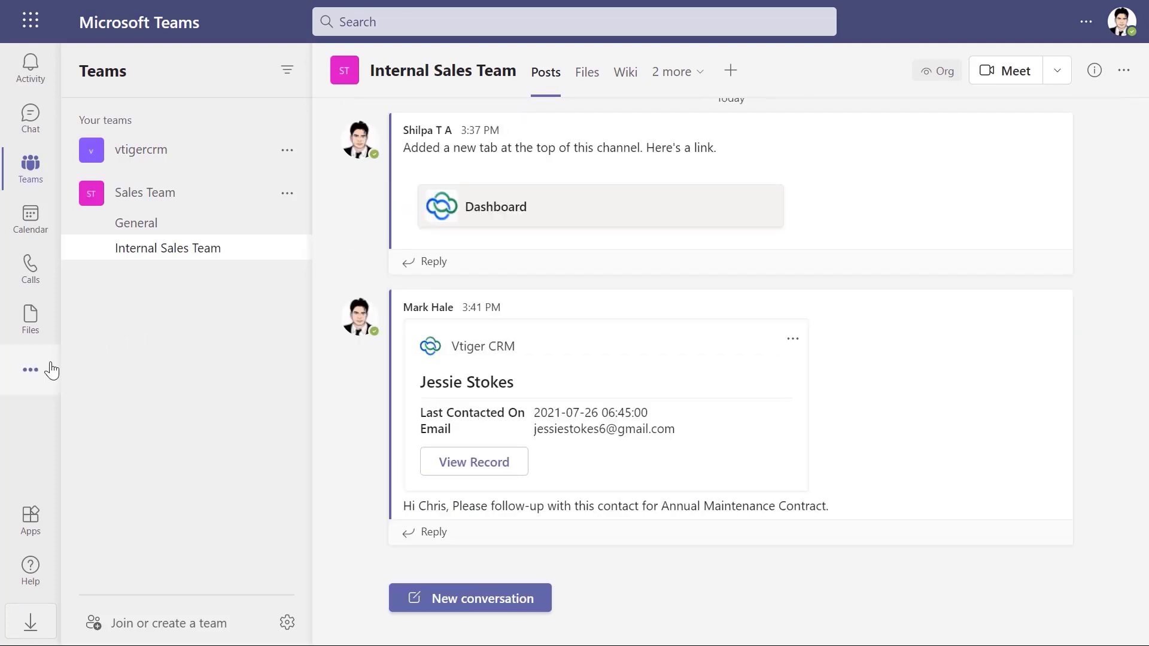
Open Vtiger CRM from the More apps list and switch to its Chat tab.
{"action": "left_click", "coordinate": [38, 372]}
{"action": "left_click", "coordinate": [99, 291]}
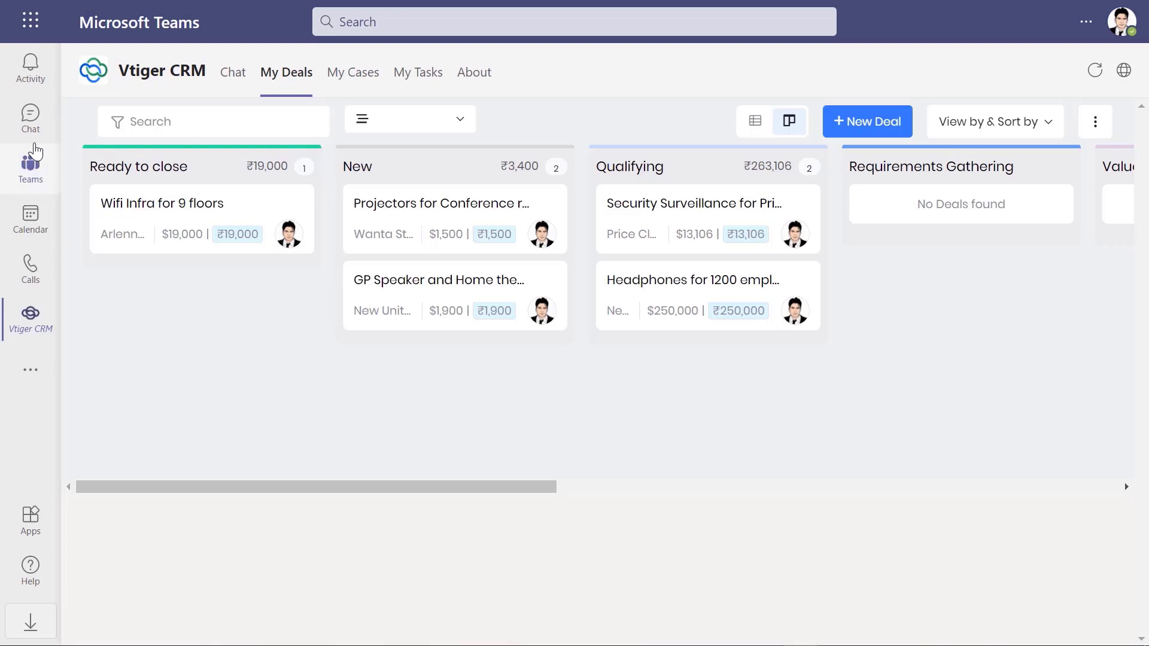
{"action": "left_click", "coordinate": [31, 120]}
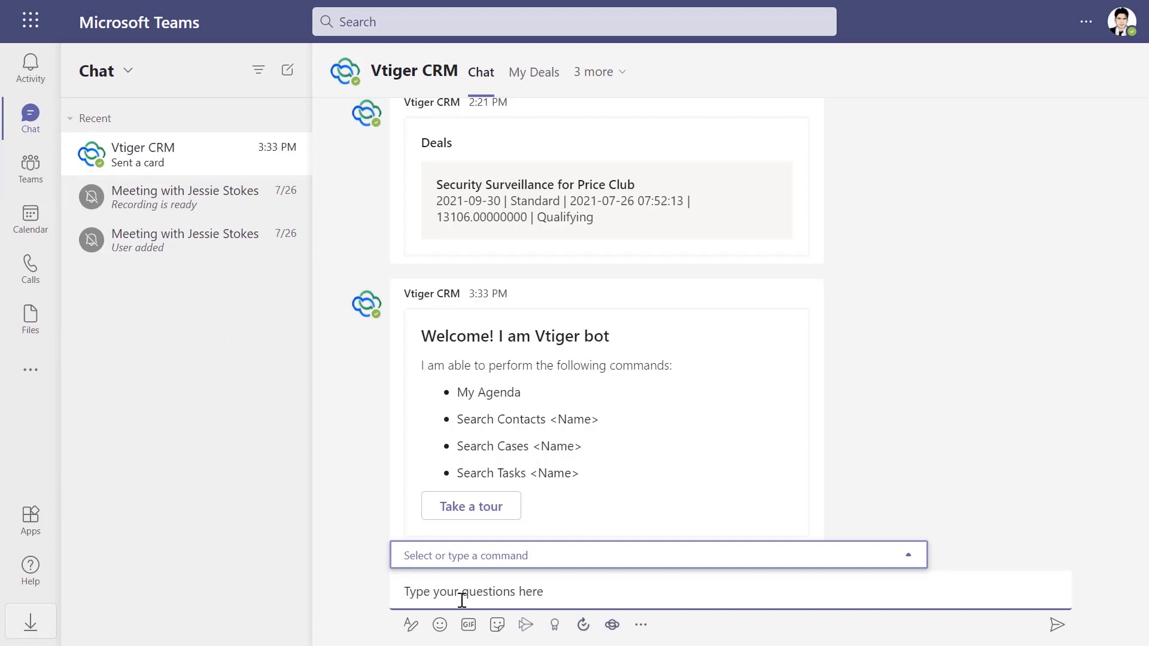
Send the My Agenda command to the Vtiger CRM bot.
{"action": "left_click", "coordinate": [472, 558]}
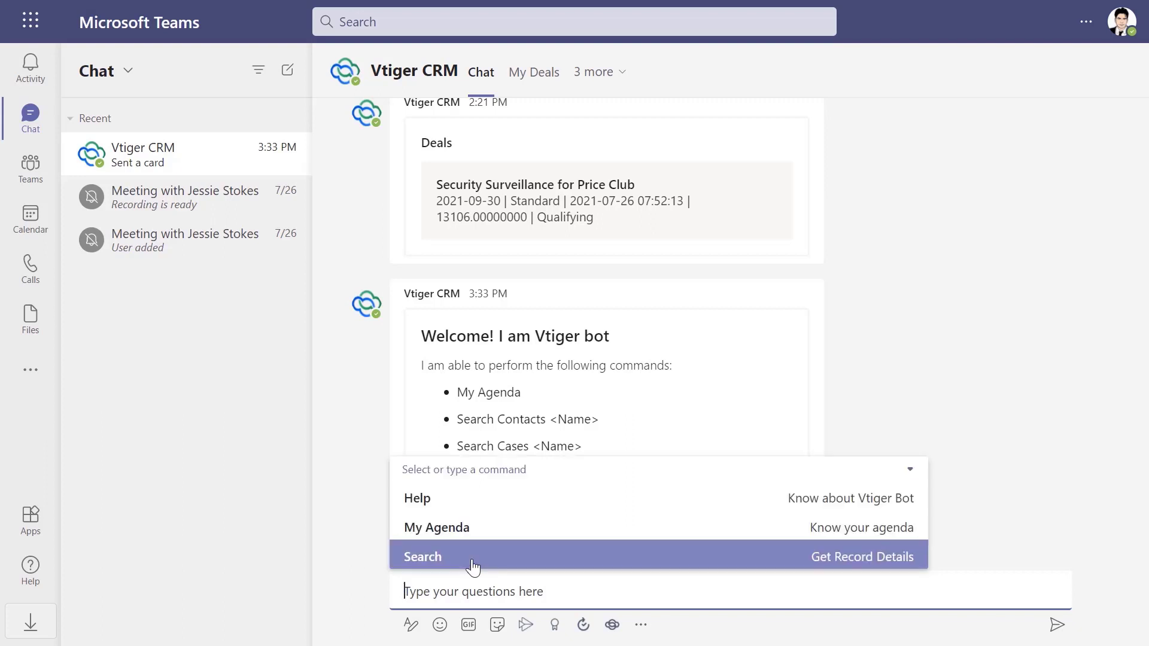
{"action": "left_click", "coordinate": [484, 528]}
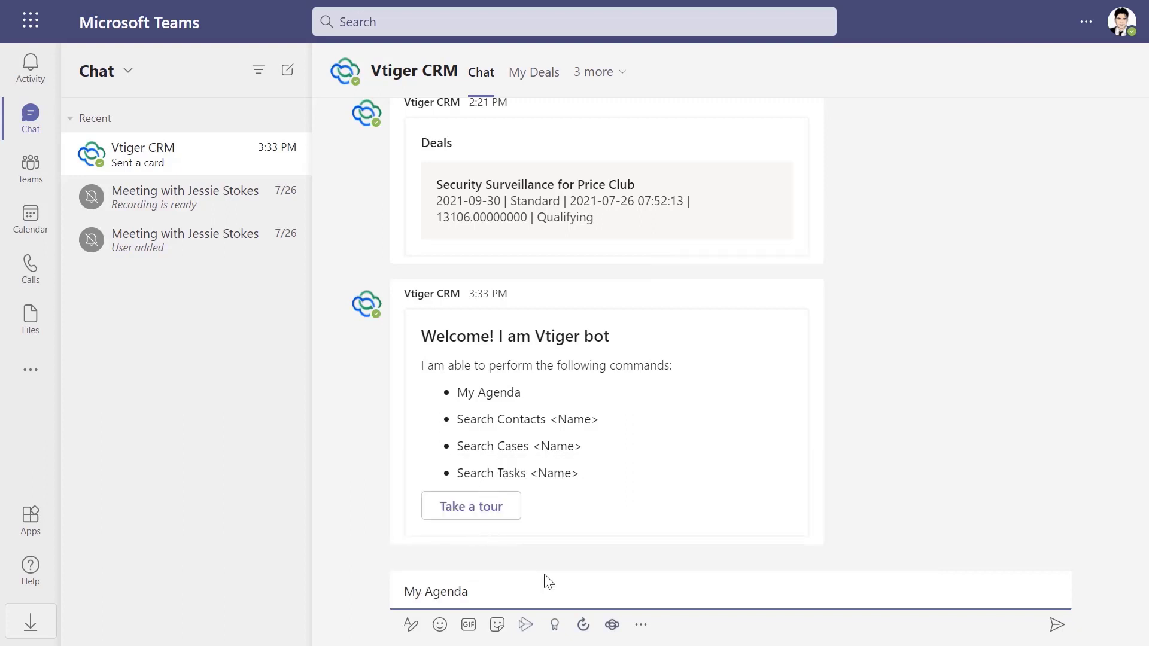
{"action": "key", "text": "Return"}
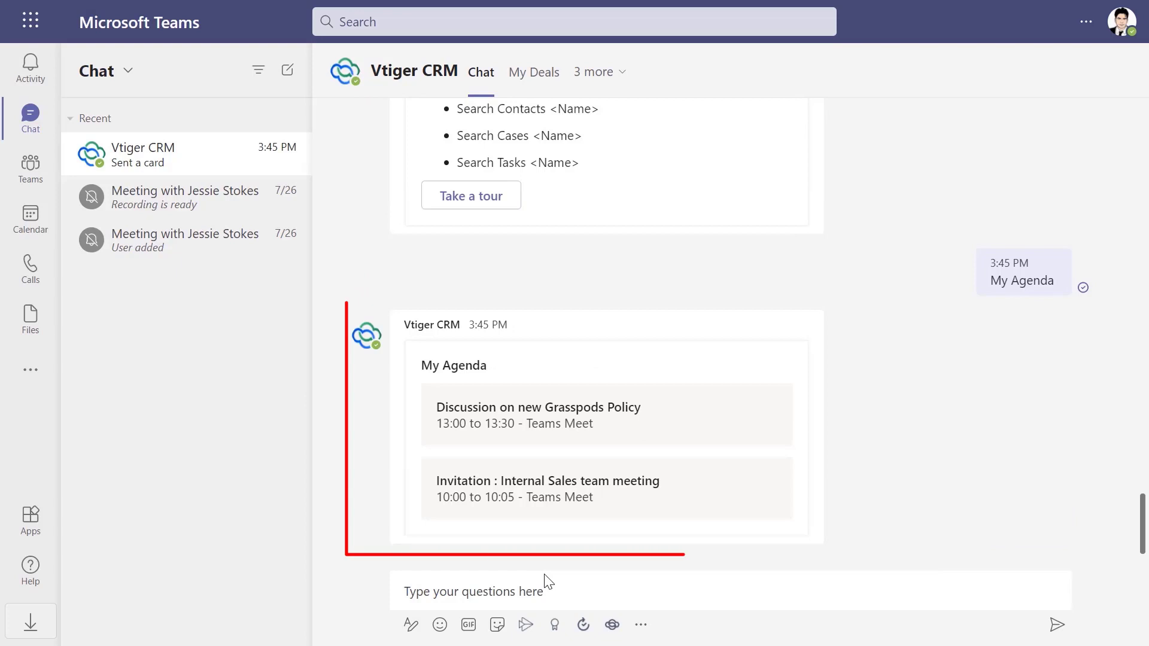
Send the bot a Contacts search for the contact's first name.
{"action": "left_click", "coordinate": [440, 591]}
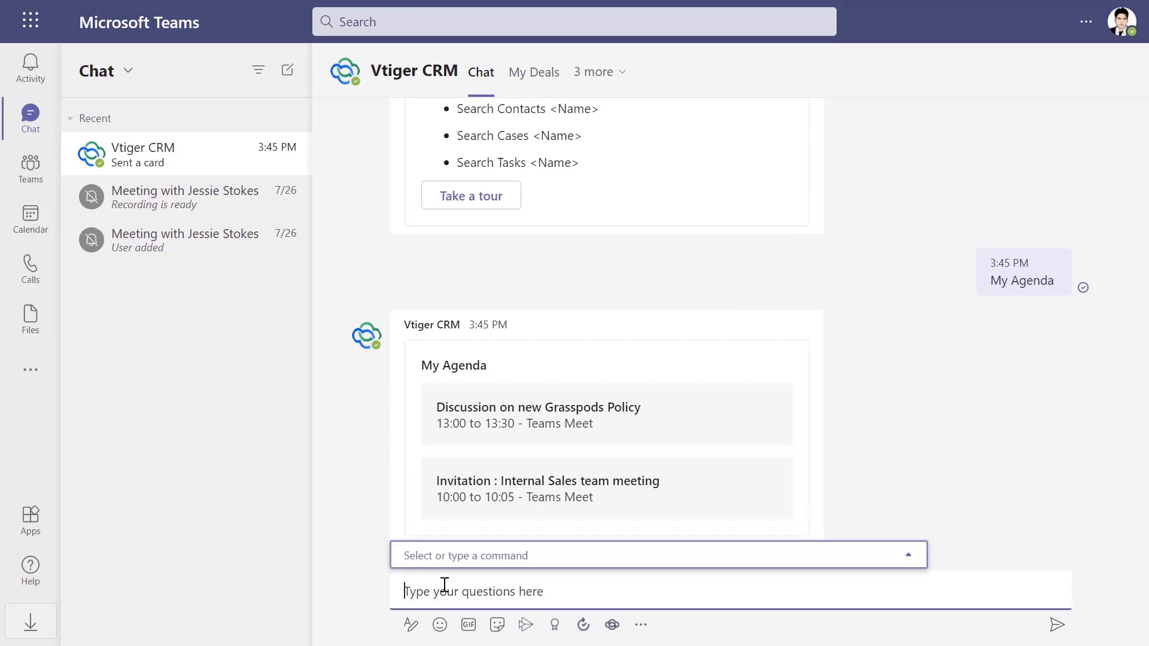
{"action": "left_click", "coordinate": [407, 560]}
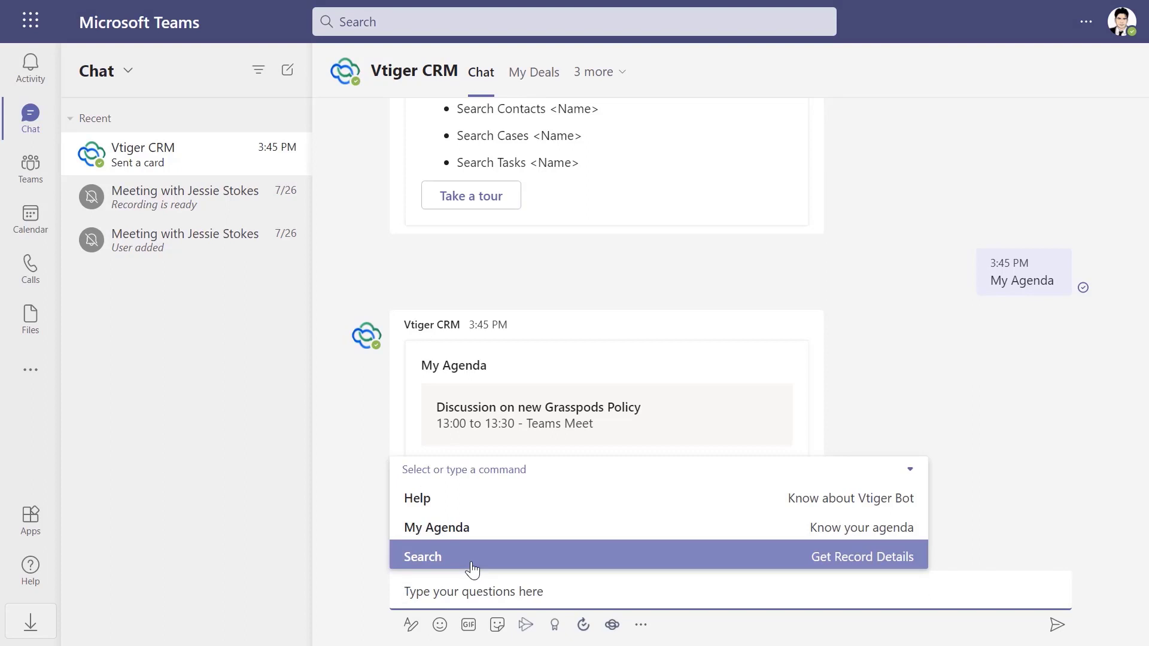
{"action": "left_click", "coordinate": [471, 560]}
{"action": "type", "text": "Contacts"}
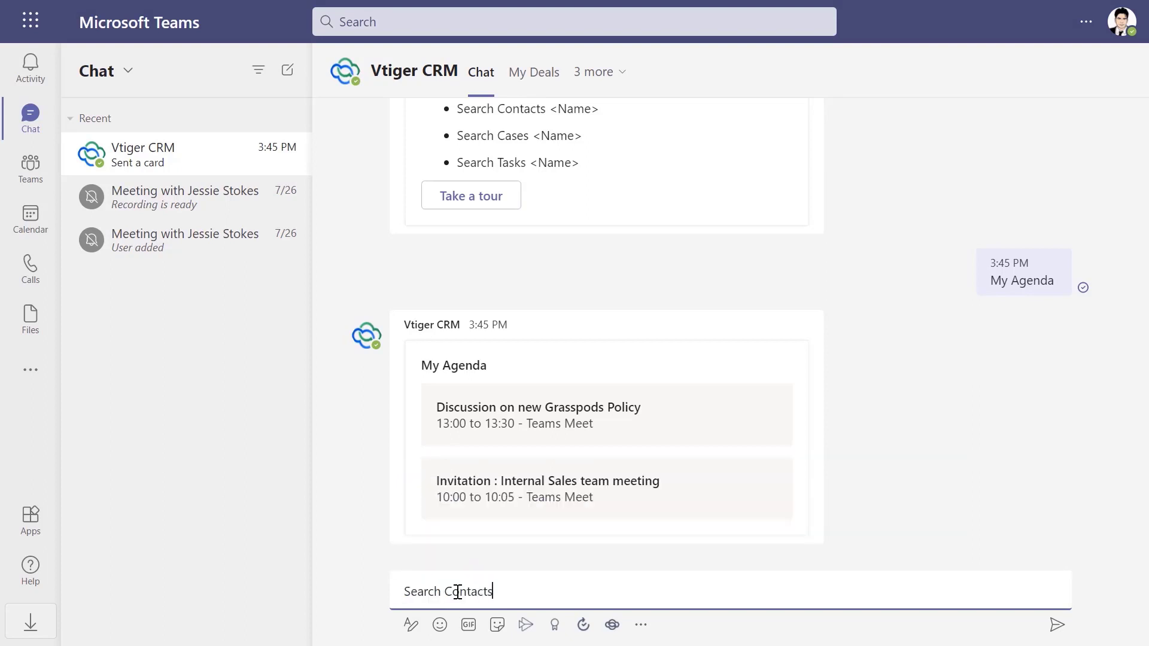
{"action": "type", "text": " Jessie"}
{"action": "key", "text": "Return"}
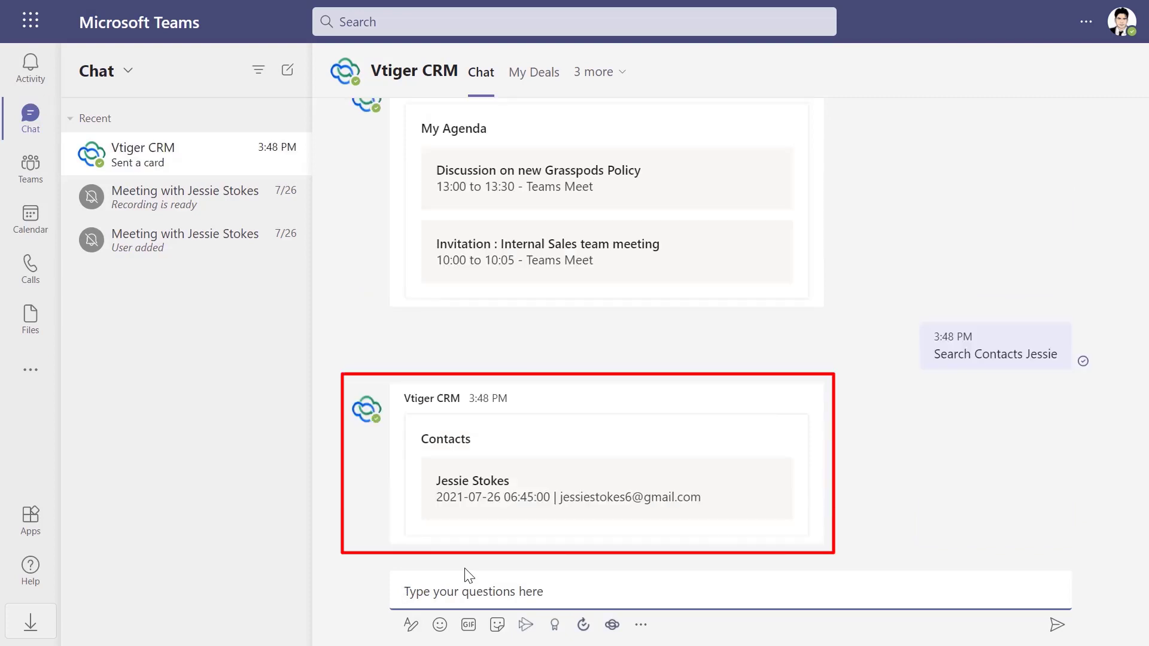
Send the bot a search command for Deals matching 'Security Surveillance'.
{"action": "type", "text": "Se"}
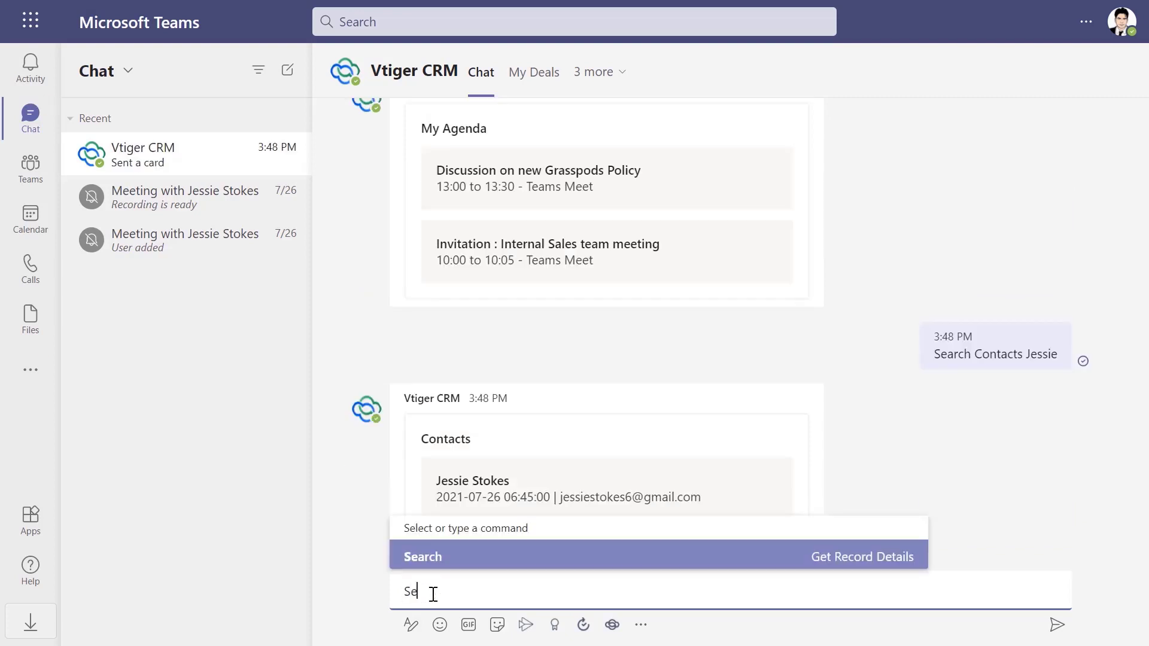
{"action": "left_click", "coordinate": [440, 566]}
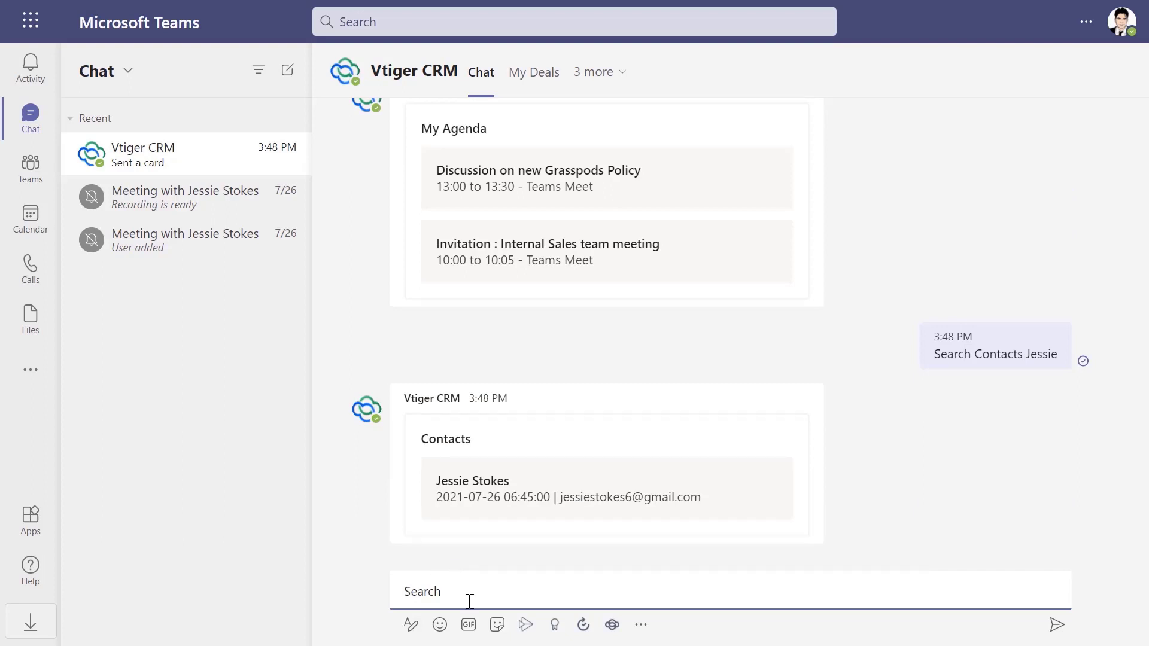
{"action": "type", "text": "Deals Security Surveillance"}
{"action": "key", "text": "Return"}
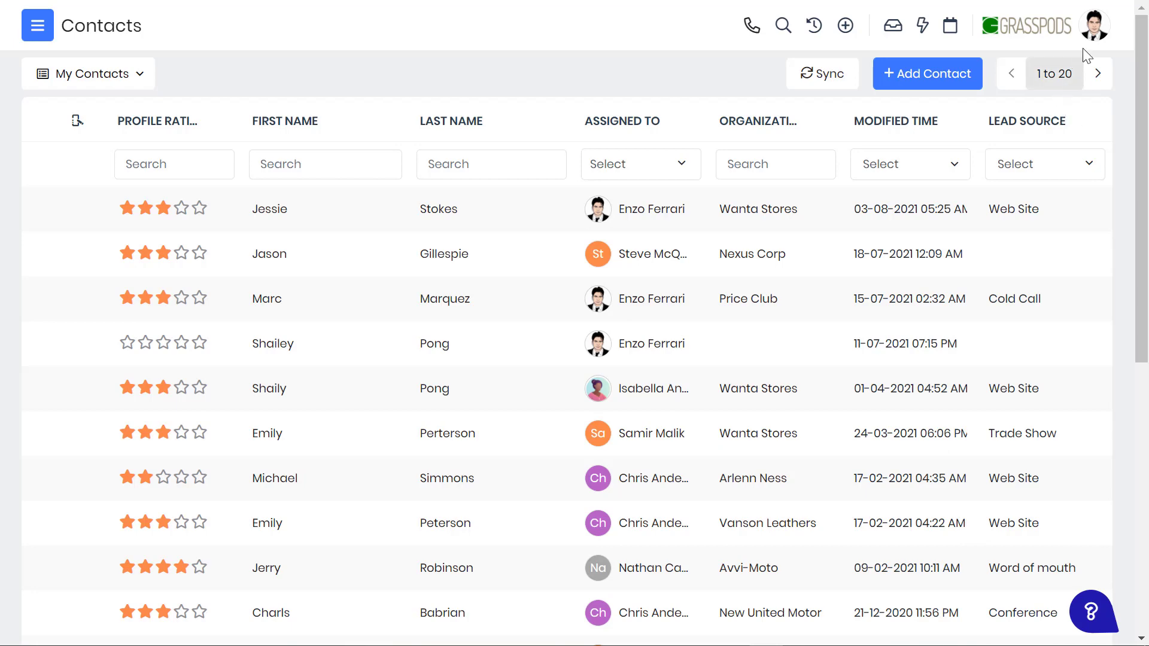
Find the Extension Store in Settings by searching 'exte', then scroll to the installed Conference extension.
{"action": "left_click", "coordinate": [1093, 28]}
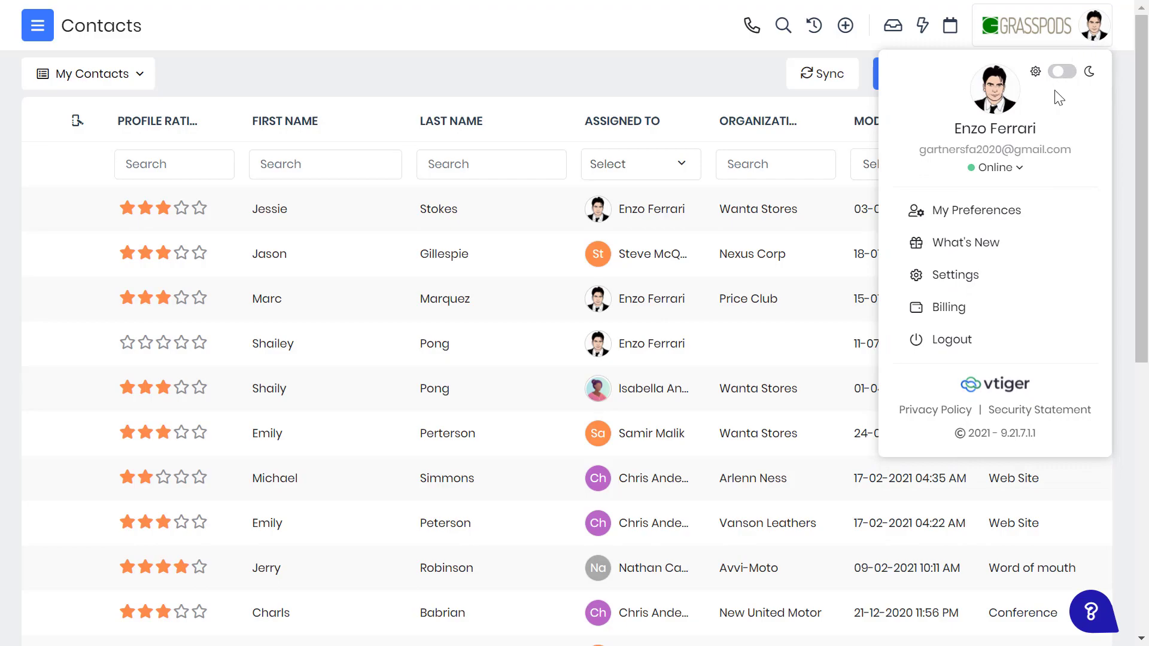
{"action": "left_click", "coordinate": [955, 275]}
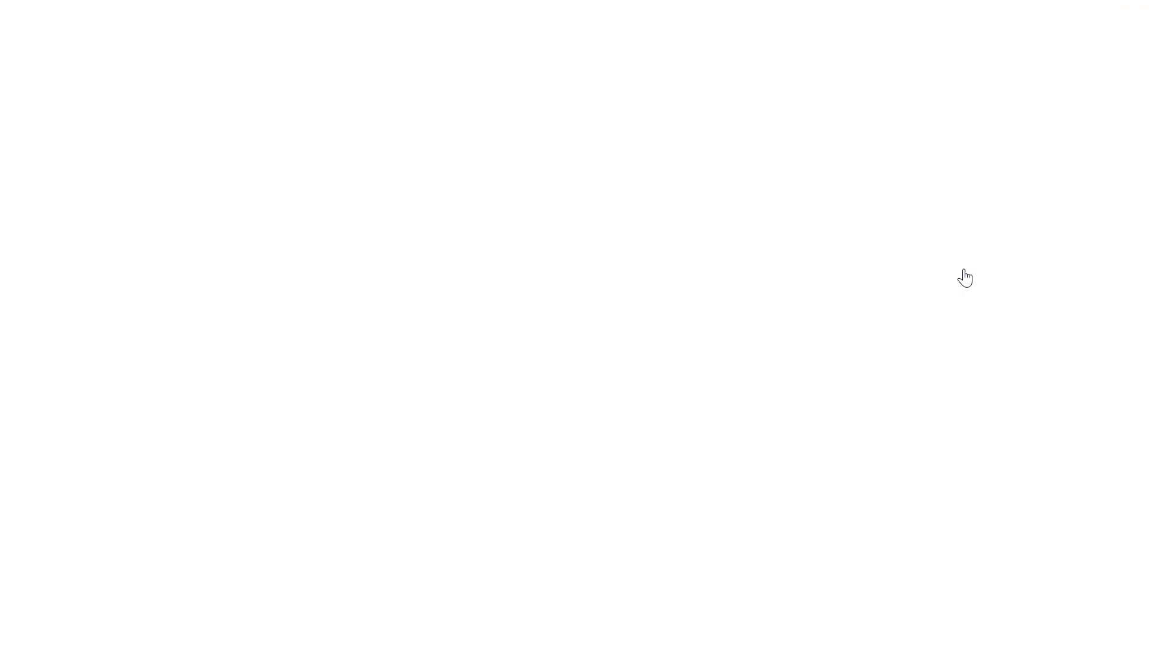
{"action": "left_click", "coordinate": [620, 197]}
{"action": "type", "text": "exte"}
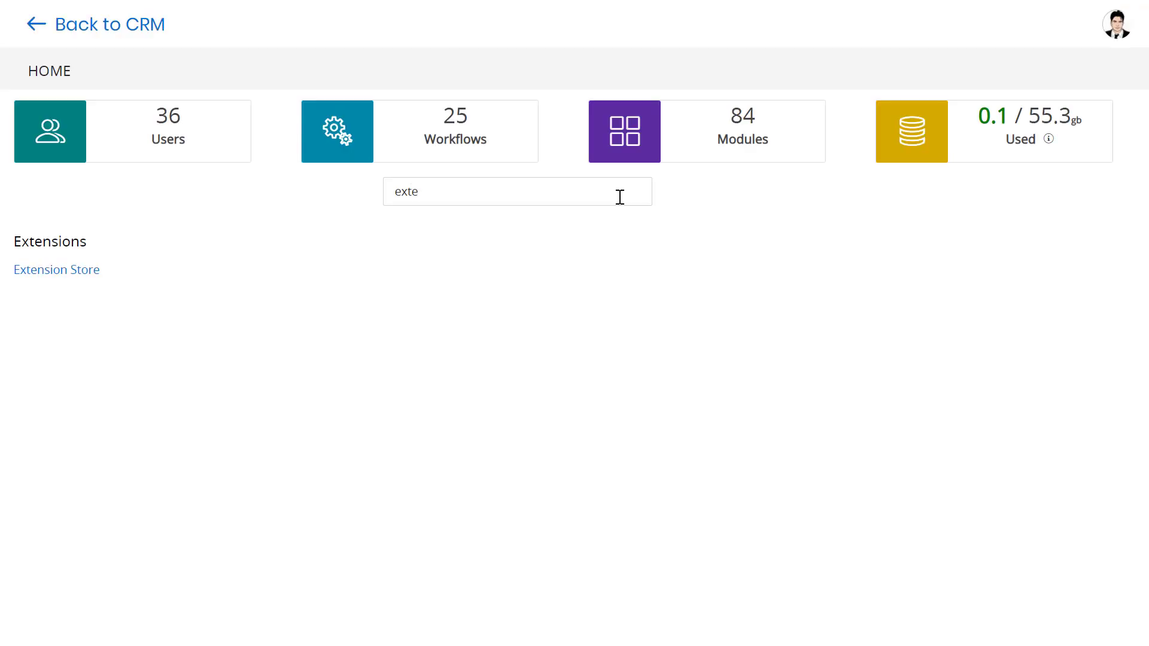
{"action": "left_click", "coordinate": [84, 273]}
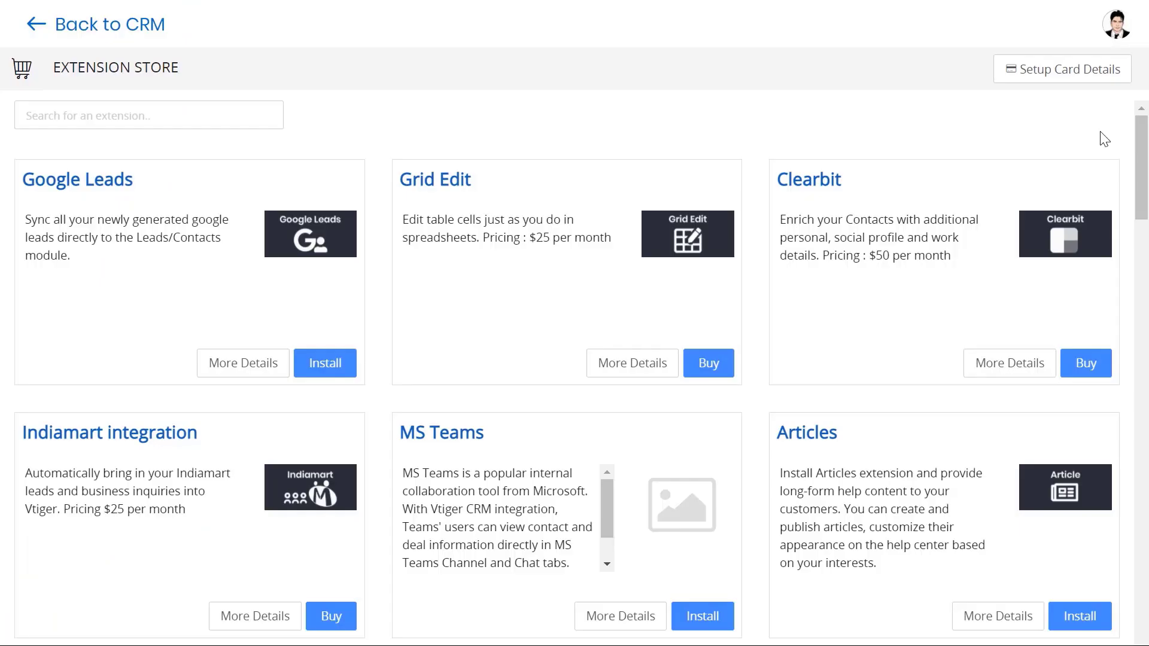
{"action": "left_click_drag", "start_coordinate": [1142, 144], "coordinate": [1142, 200]}
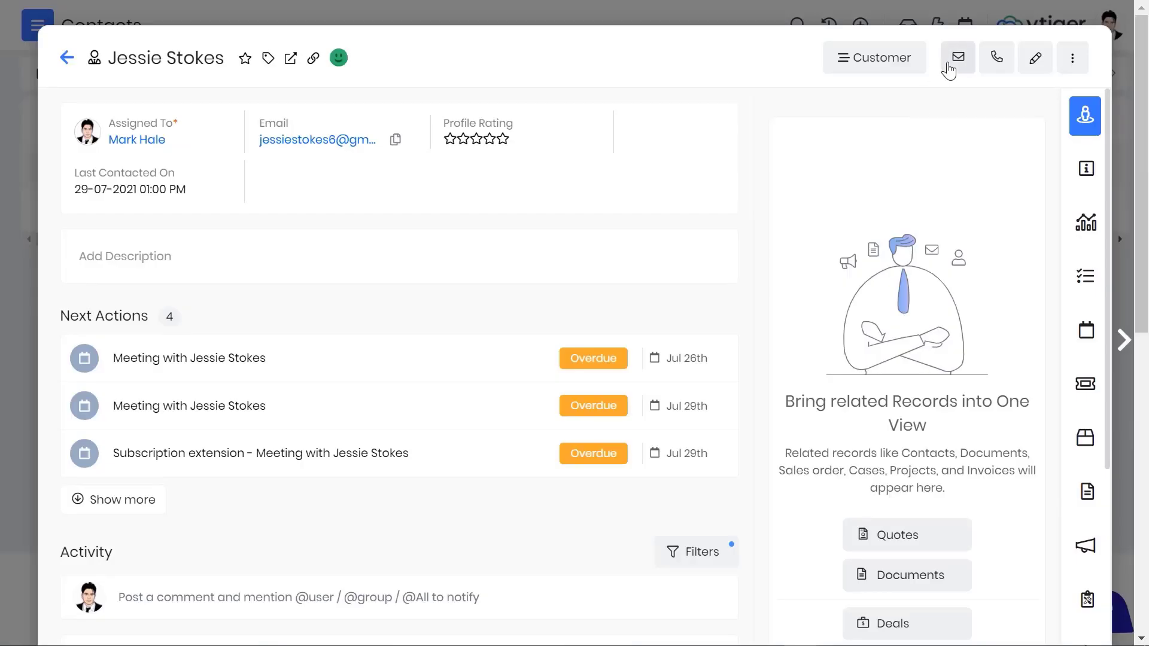
Compose an email titled 'Quote for Annual Maintenance' and add a Teams Meeting conference to it.
{"action": "left_click", "coordinate": [953, 55]}
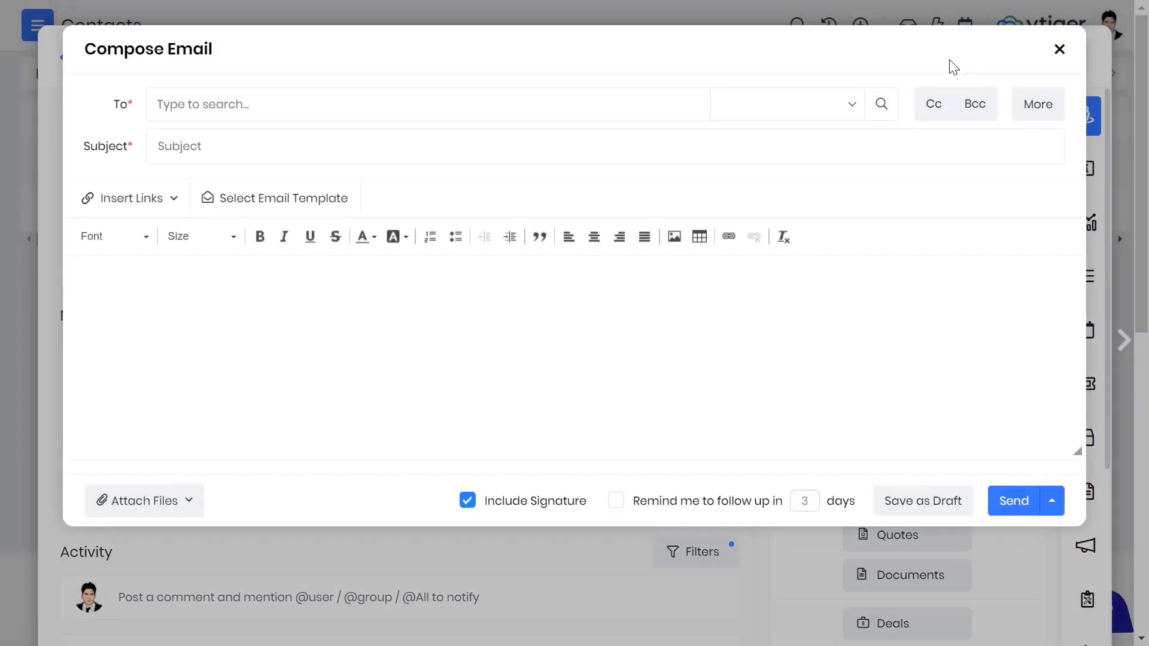
{"action": "type", "text": "Quote for Annual Maintenance"}
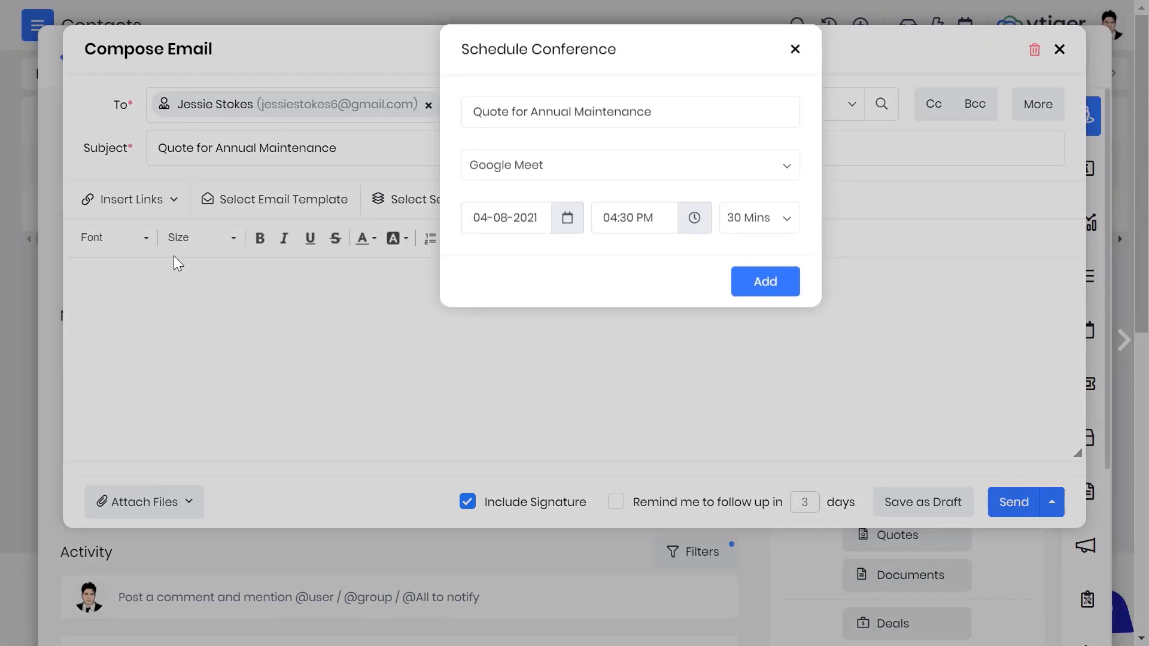
{"action": "left_click", "coordinate": [476, 170]}
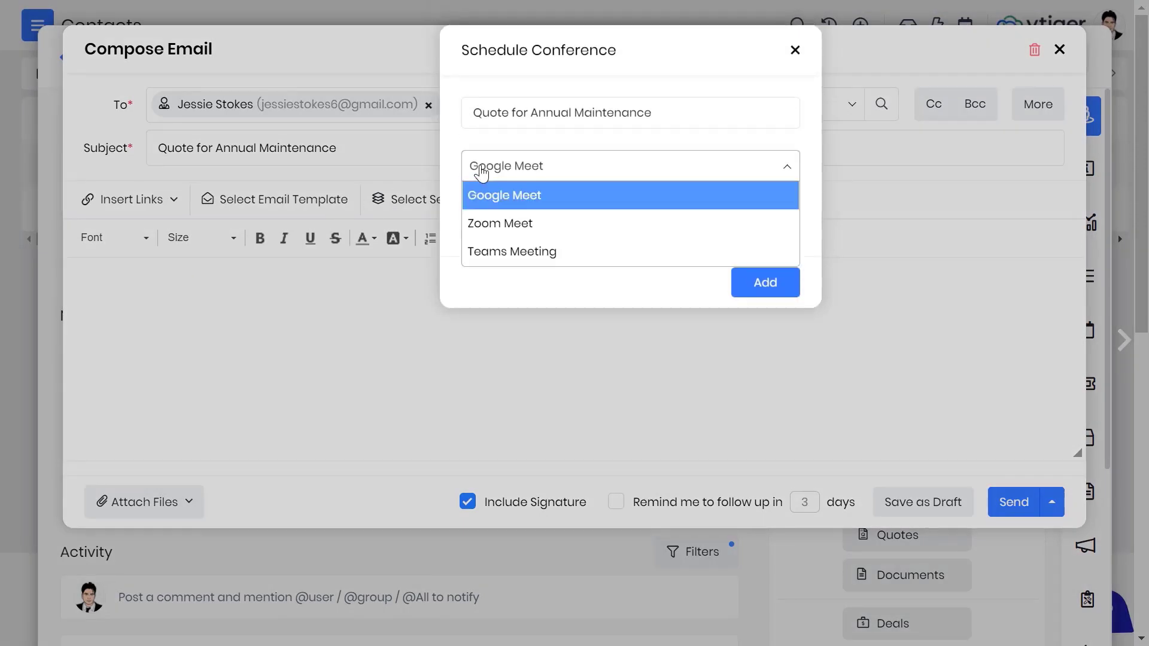
{"action": "left_click", "coordinate": [482, 262]}
{"action": "left_click", "coordinate": [752, 286]}
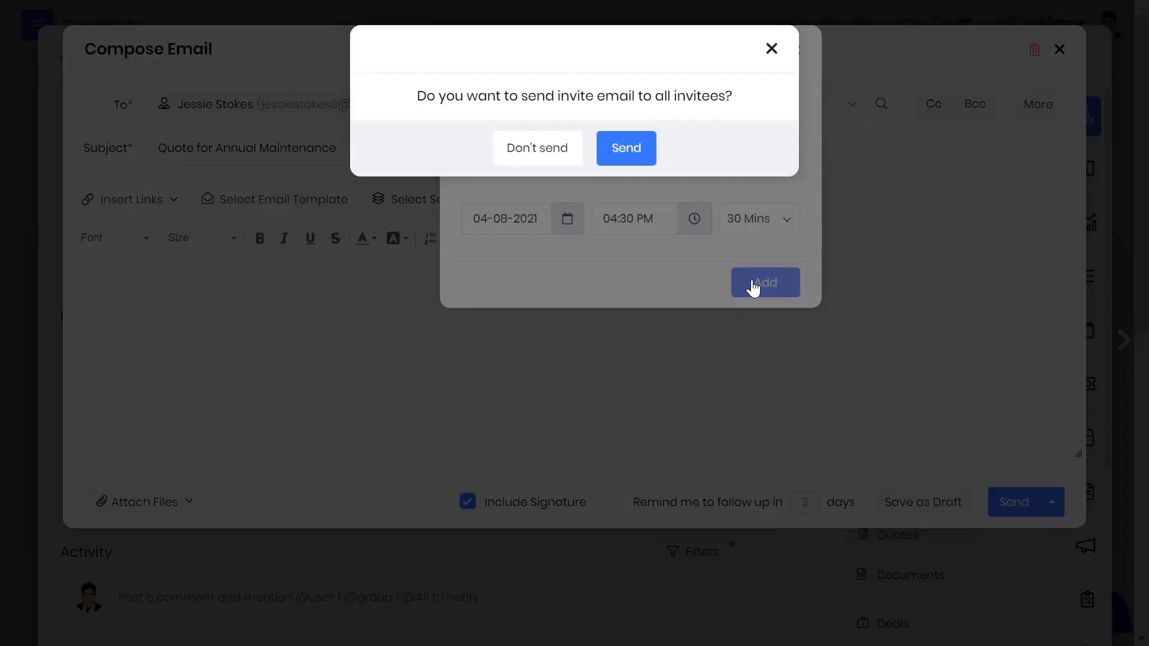
{"action": "left_click", "coordinate": [642, 161]}
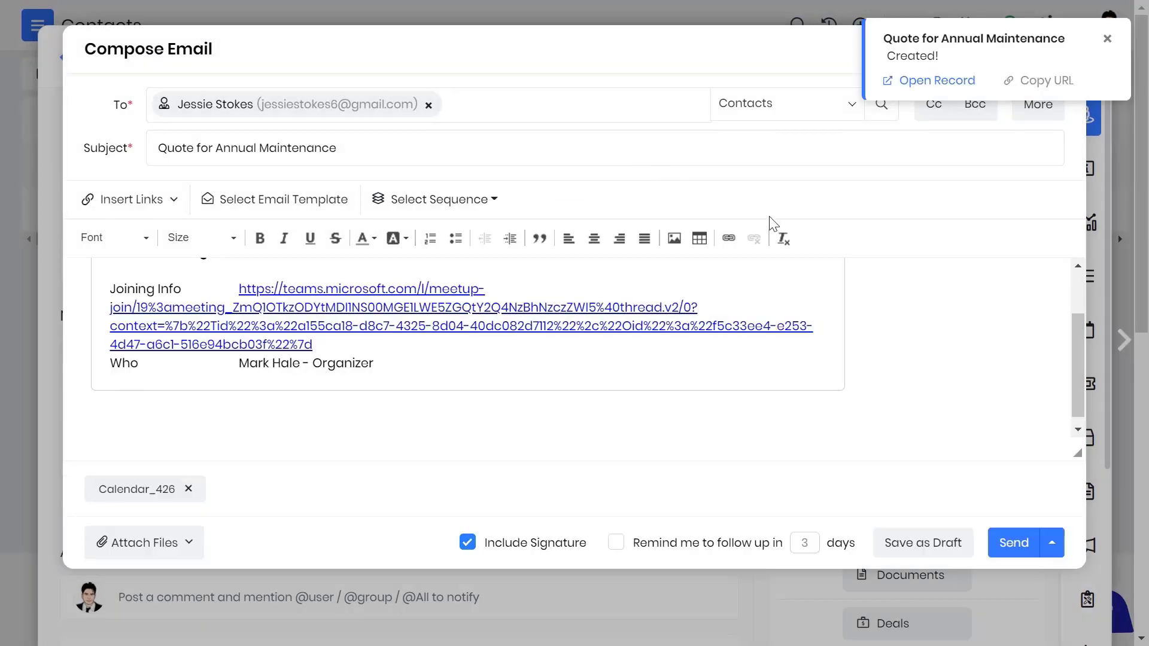
{"action": "left_click", "coordinate": [922, 301]}
{"action": "left_click_drag", "start_coordinate": [1076, 362], "coordinate": [1080, 335]}
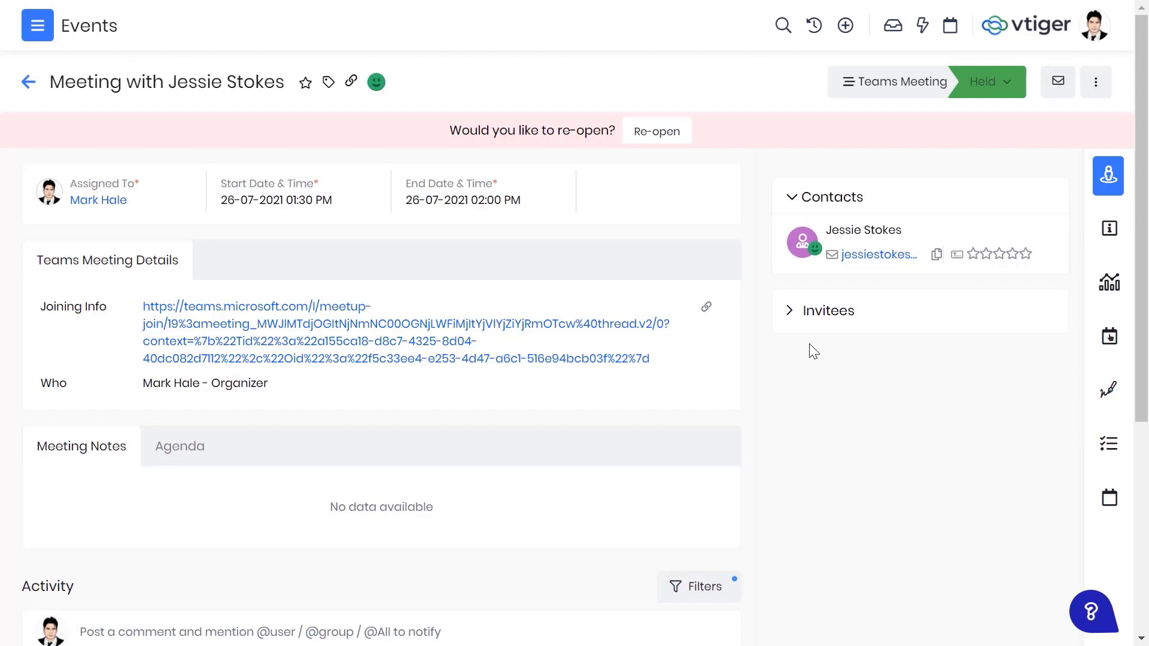
Expand the meeting's Invitees list and scroll down to the Conference Link and Recording Link fields.
{"action": "left_click", "coordinate": [789, 313]}
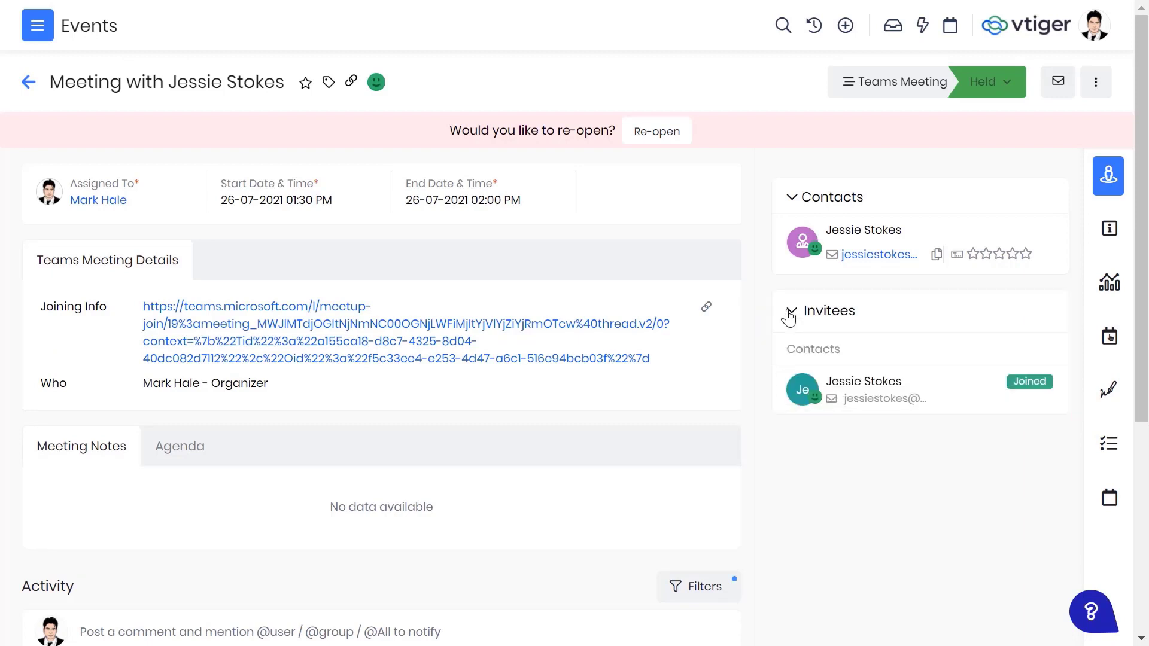
{"action": "scroll", "coordinate": [1103, 295], "scroll_direction": "down", "scroll_amount": 9}
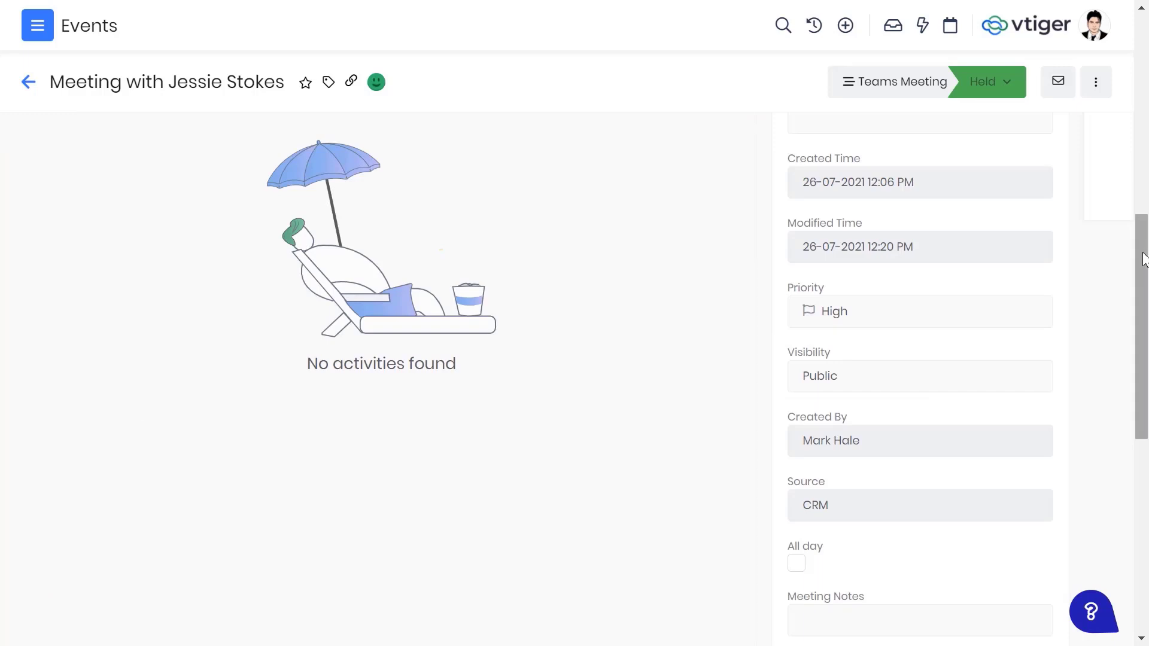
{"action": "scroll", "coordinate": [1143, 262], "scroll_direction": "down", "scroll_amount": 6}
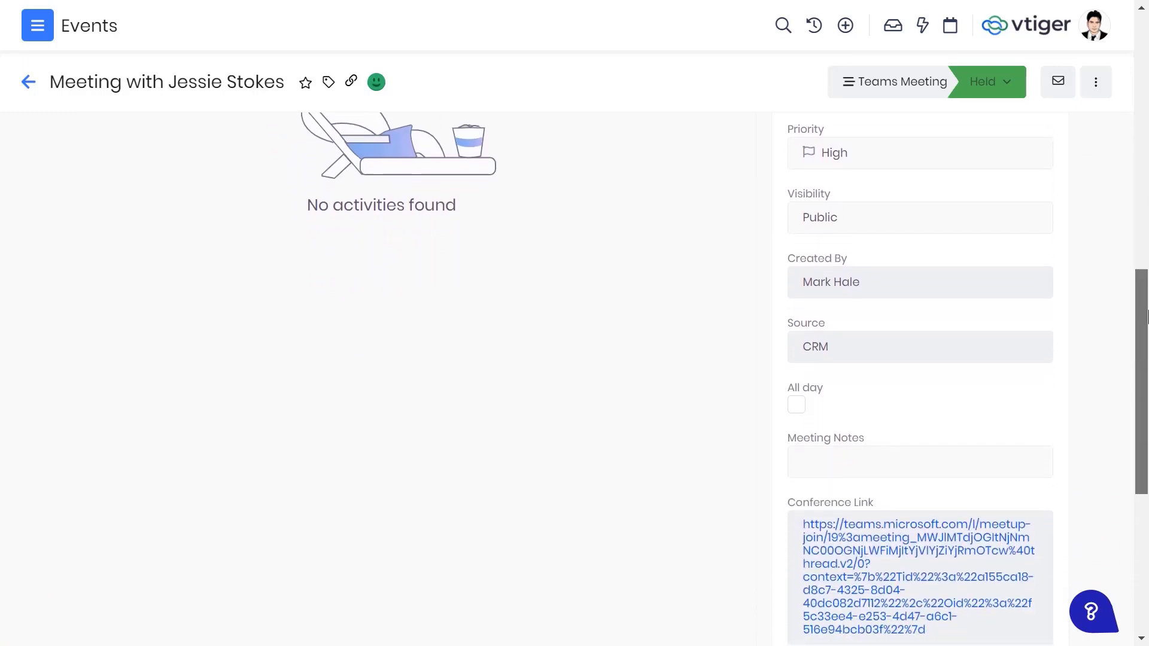